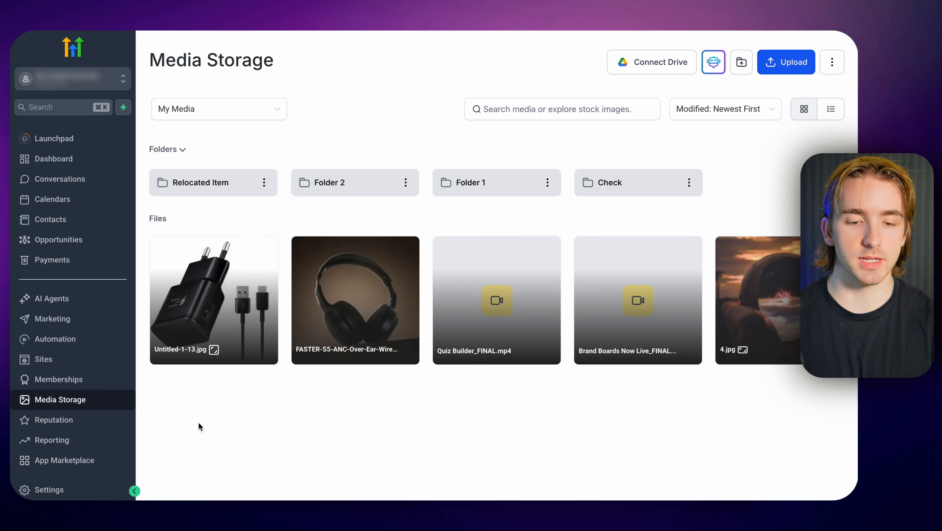
Open Untitled-1-13.jpg, the charger photo in Media Storage, for image editing.
mouse_move(219, 301)
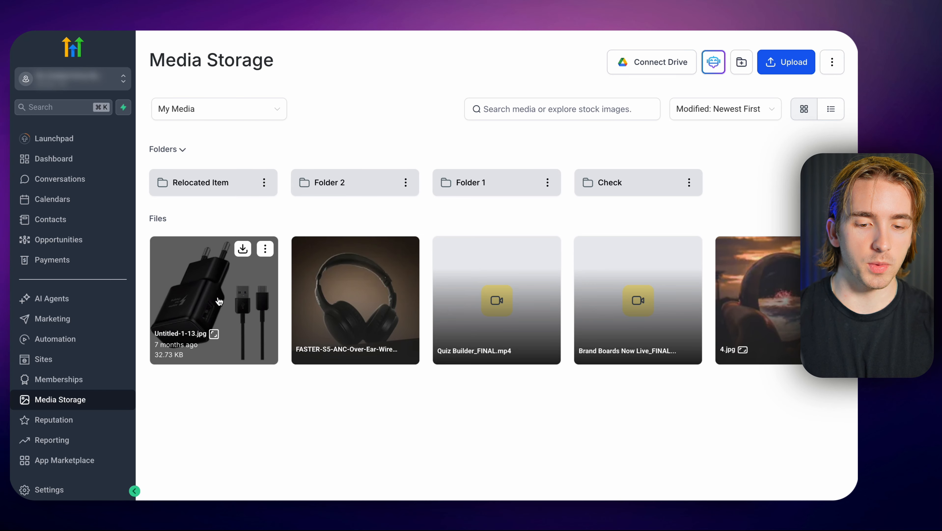
click(265, 249)
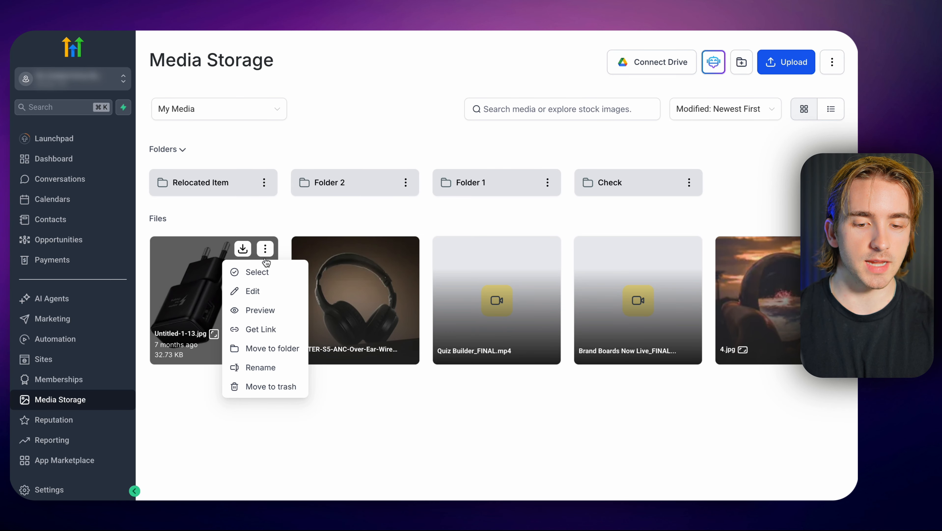
click(261, 296)
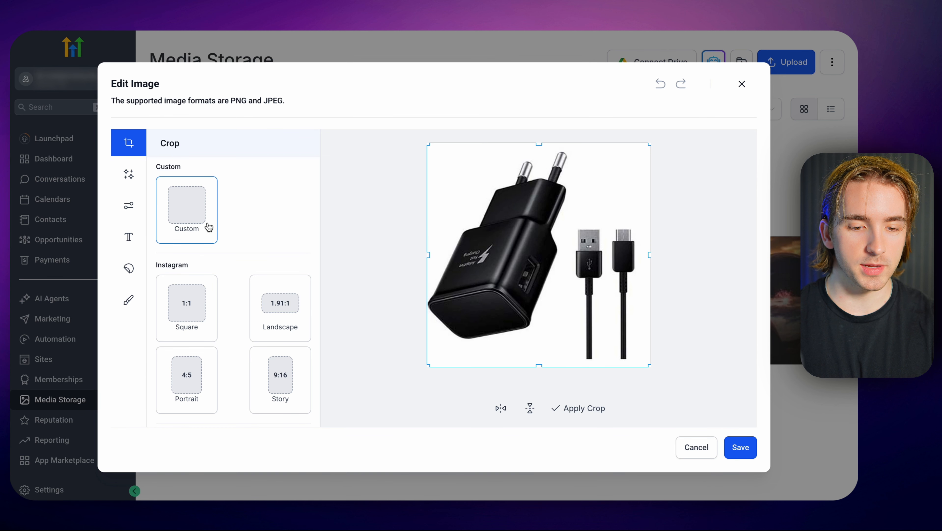
Try the Instagram Landscape, Story and Portrait crop ratios and the Facebook Carousel and Post ratios on the charger image.
scroll(209, 227, down, 2)
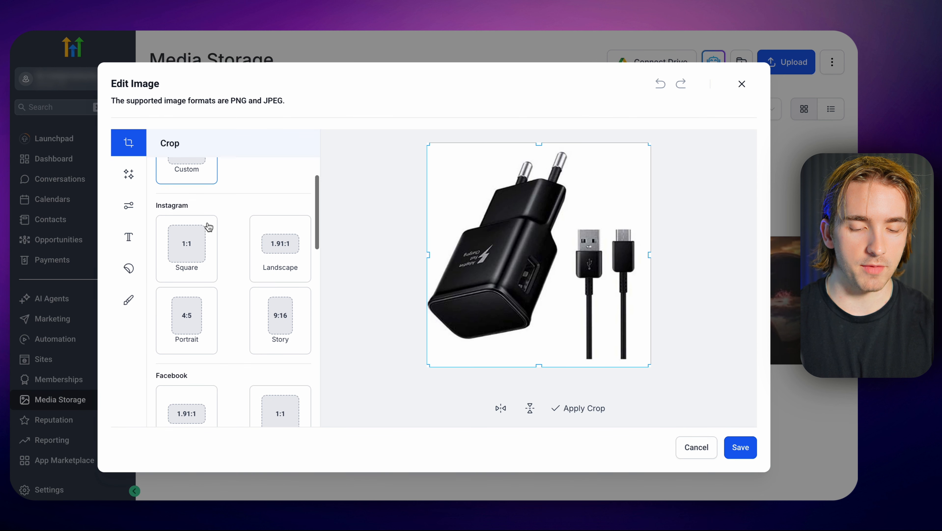
click(273, 257)
click(279, 344)
click(194, 332)
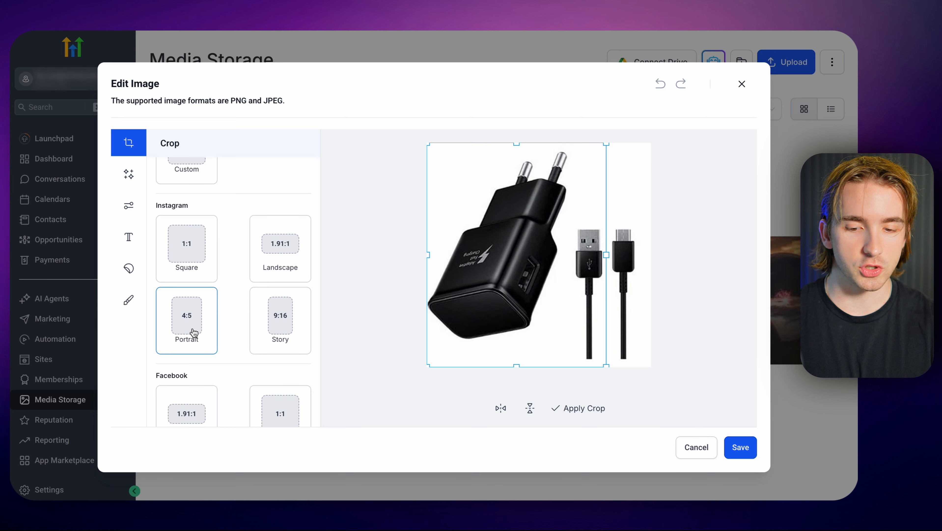
scroll(194, 331, down, 4)
click(258, 326)
click(170, 323)
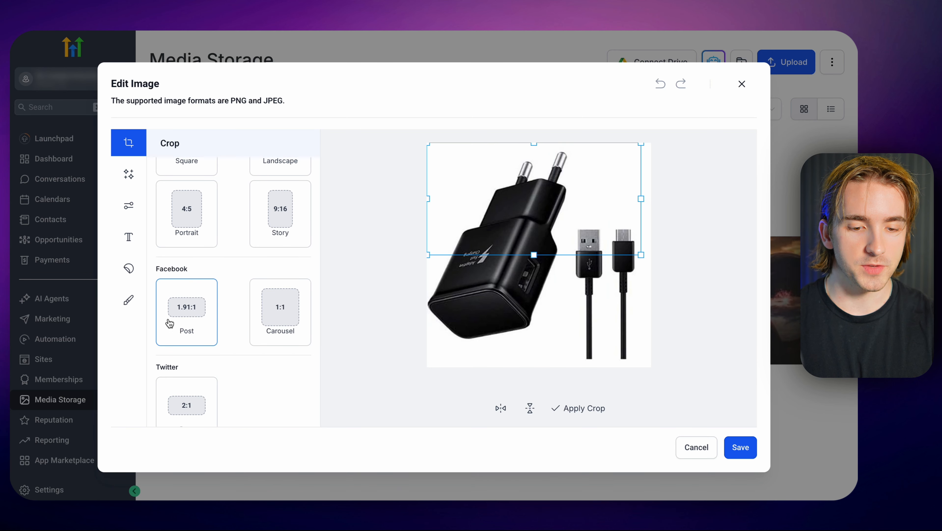
Look through the remaining crop ratios, and resize and reposition the Facebook Post crop frame over the charger.
scroll(171, 274, down, 6)
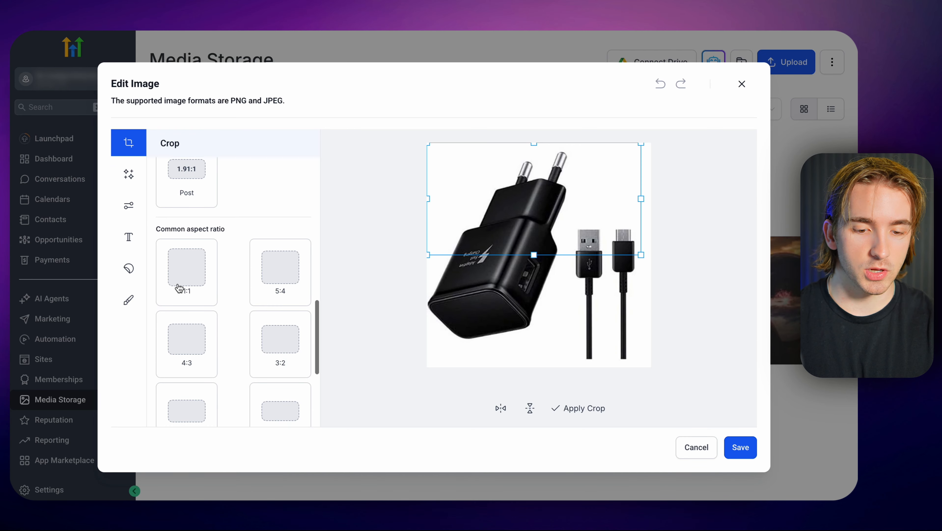
scroll(301, 294, down, 4)
scroll(301, 294, down, 1)
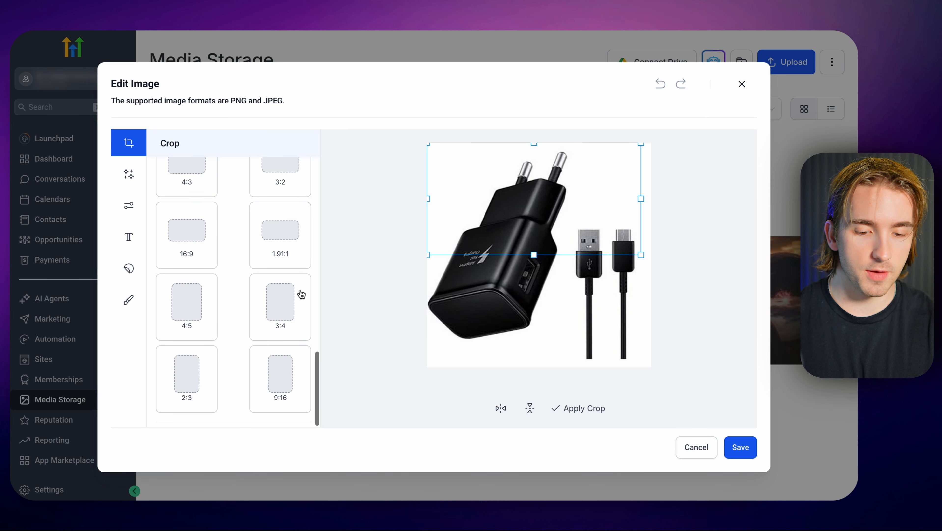
drag(640, 255, 607, 317)
scroll(237, 306, down, 5)
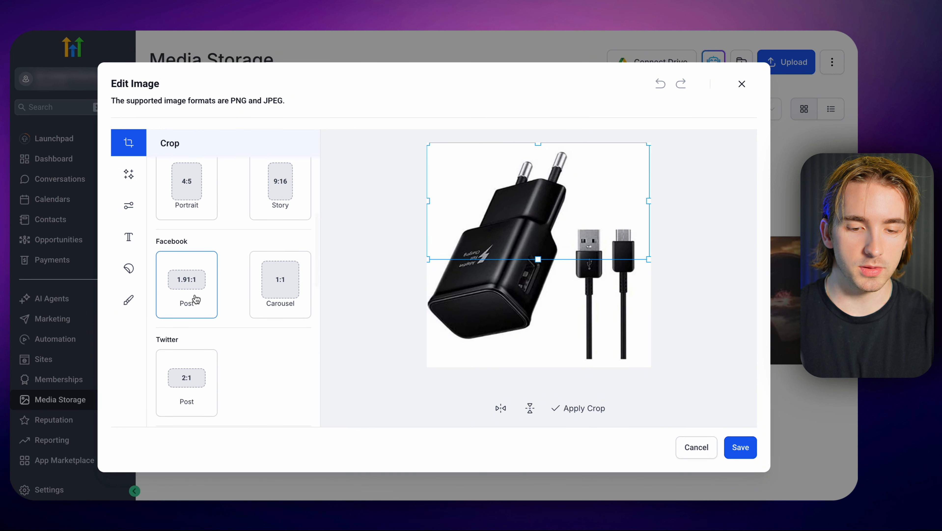
drag(524, 219, 558, 251)
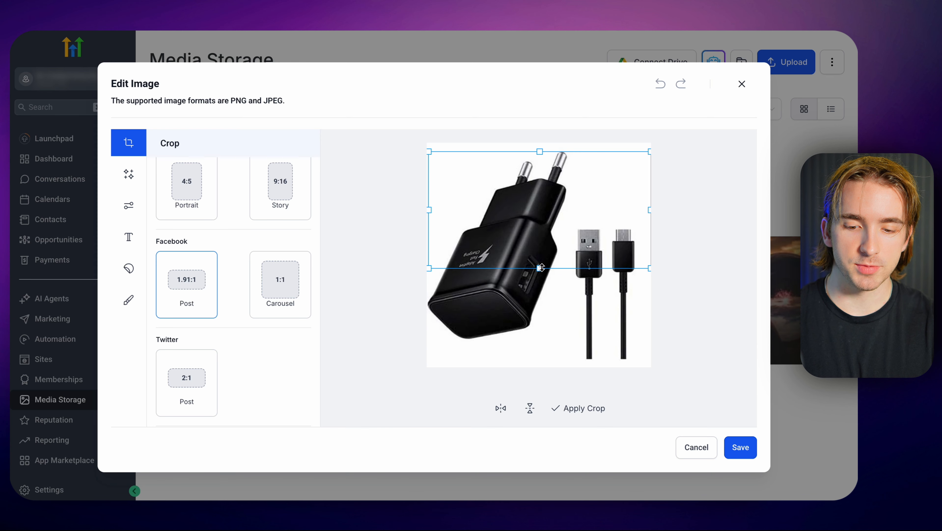
Switch to a Custom crop and freely resize and reposition its frame around the charger and cables.
scroll(201, 234, up, 5)
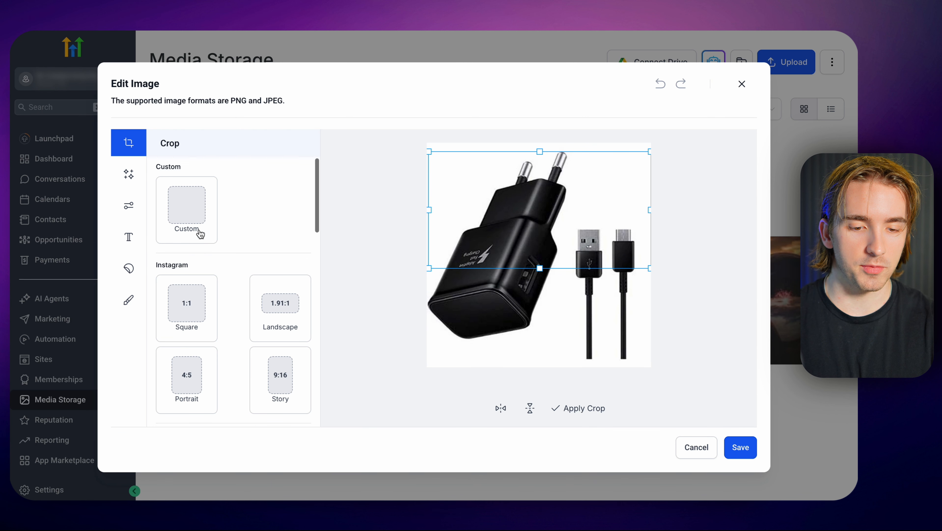
click(189, 202)
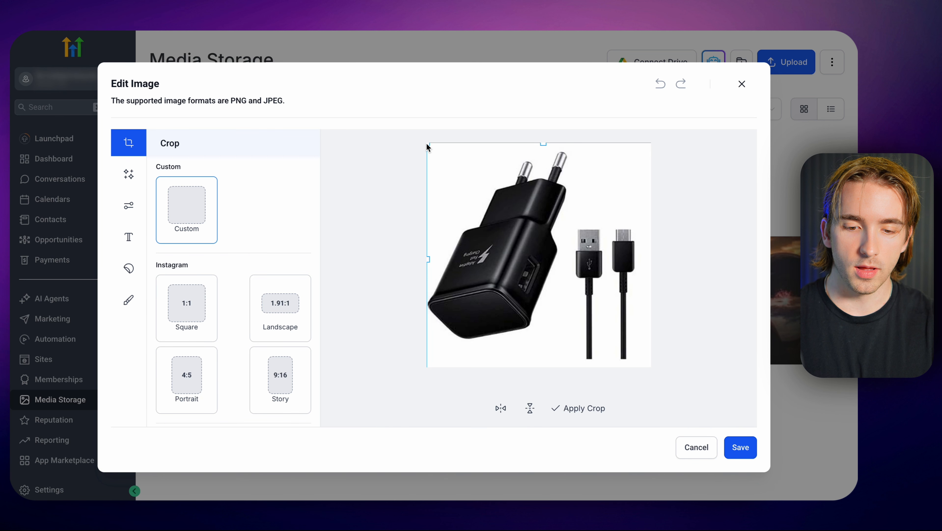
drag(427, 144, 535, 249)
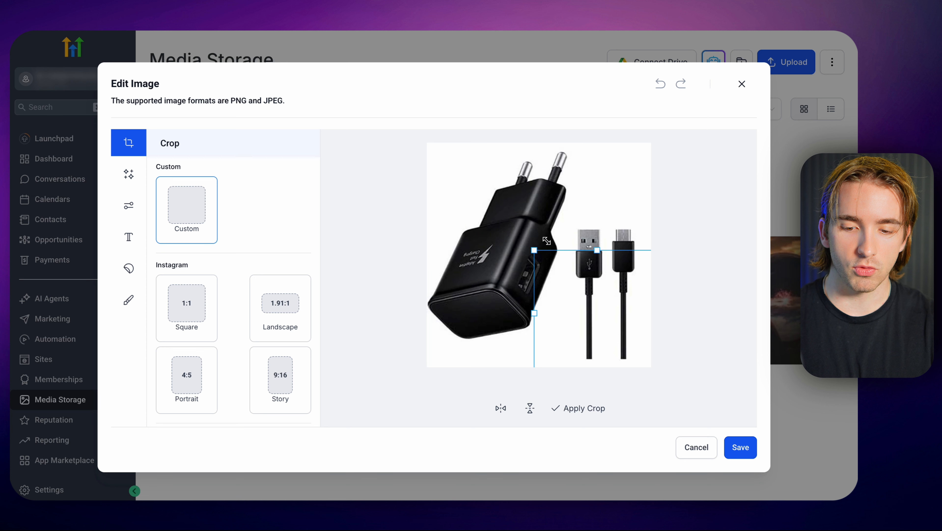
drag(564, 277, 504, 232)
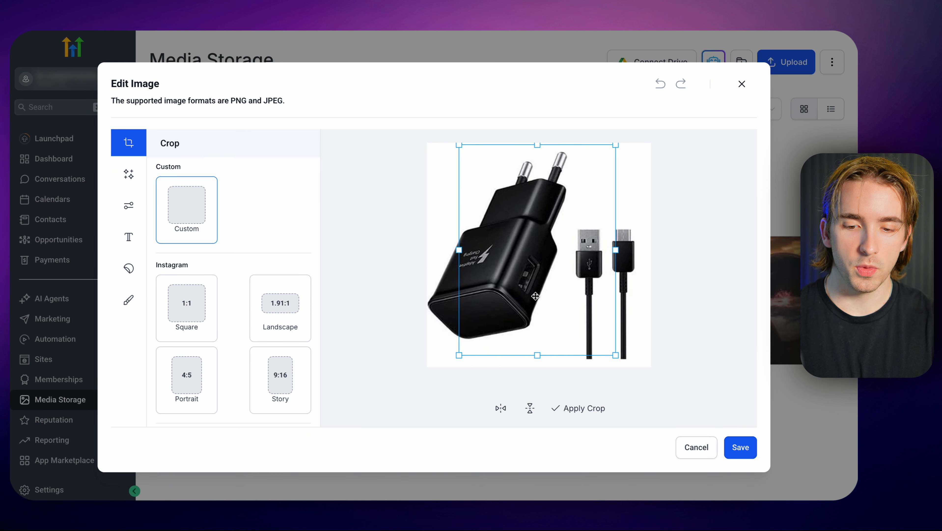
drag(534, 297, 538, 302)
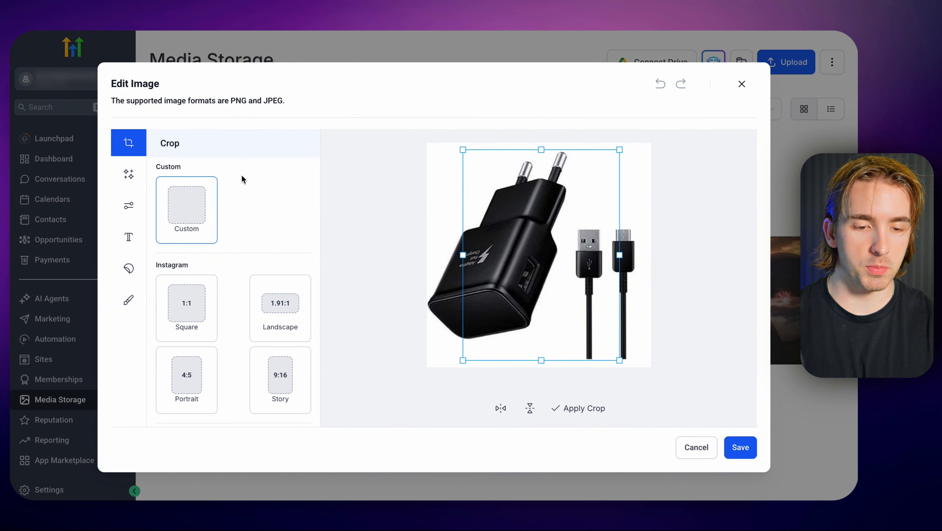
Look through the available image filters in the Warm, Cold, Vintage and B & W groups.
click(128, 177)
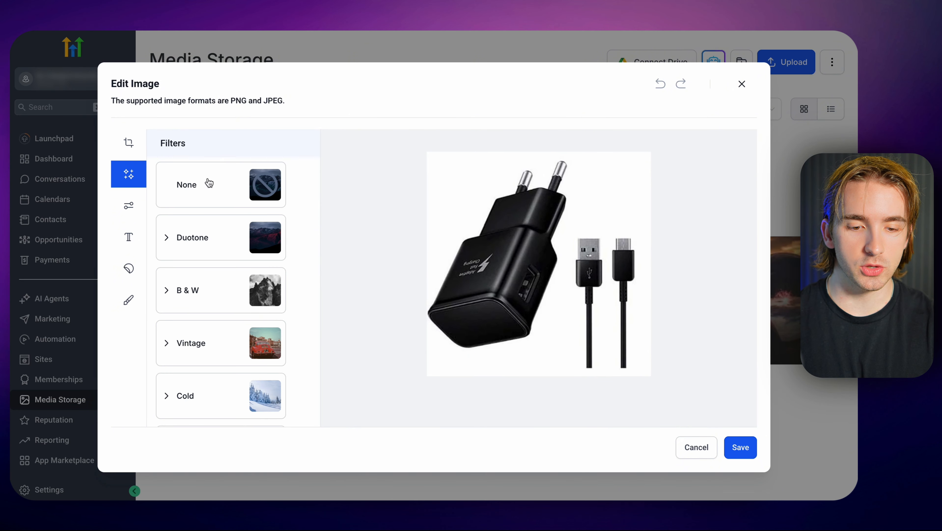
click(207, 188)
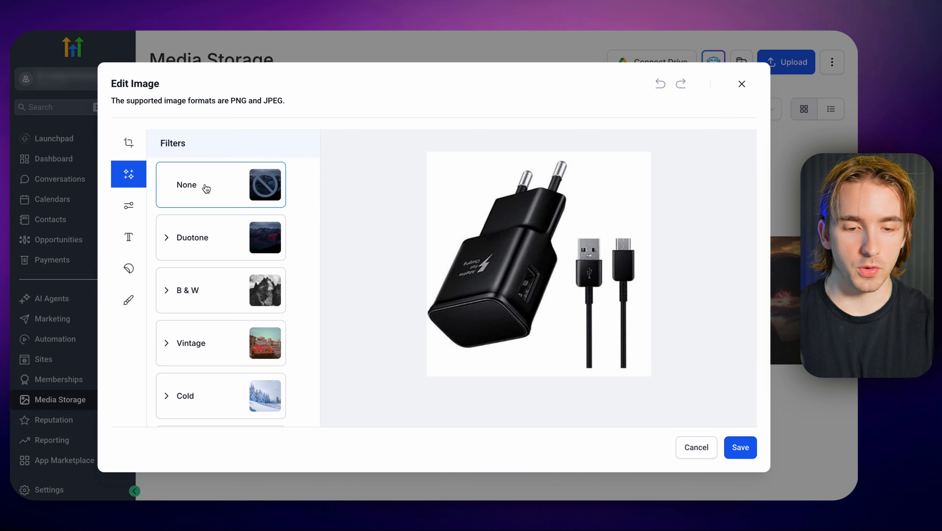
scroll(198, 250, down, 1)
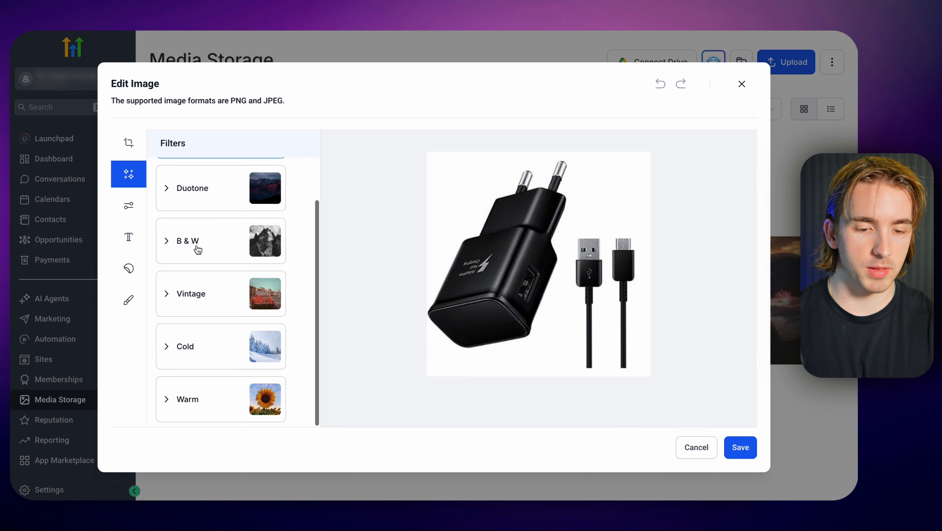
click(193, 401)
scroll(190, 400, down, 2)
scroll(200, 257, up, 1)
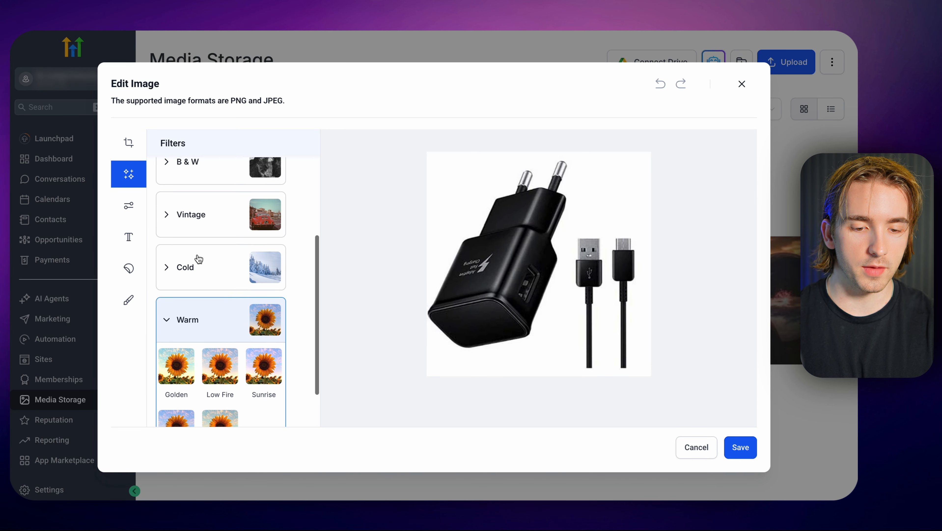
click(198, 259)
click(196, 216)
scroll(195, 216, up, 1)
click(190, 231)
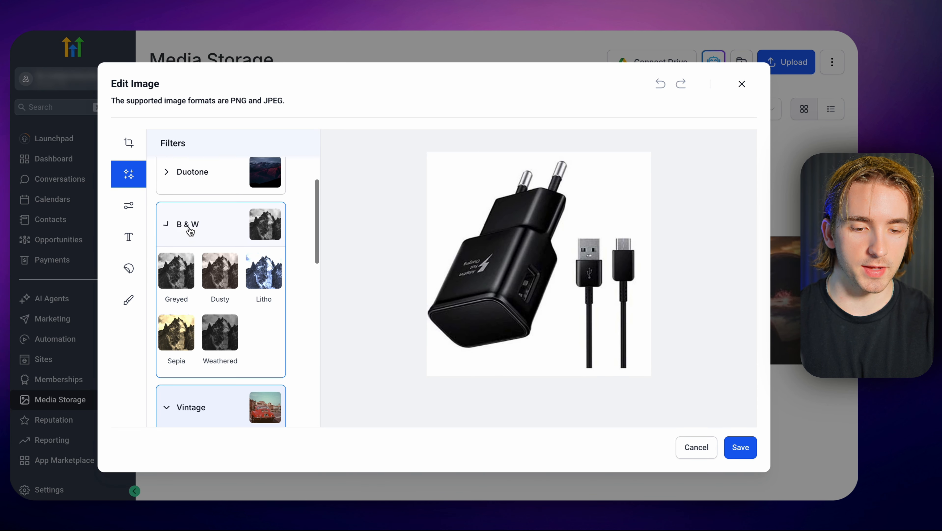
Compare the Duotone filters Peach, Clash, Deep Blue and Breezy on the image, and apply Peach.
scroll(191, 231, up, 1)
click(192, 225)
click(222, 276)
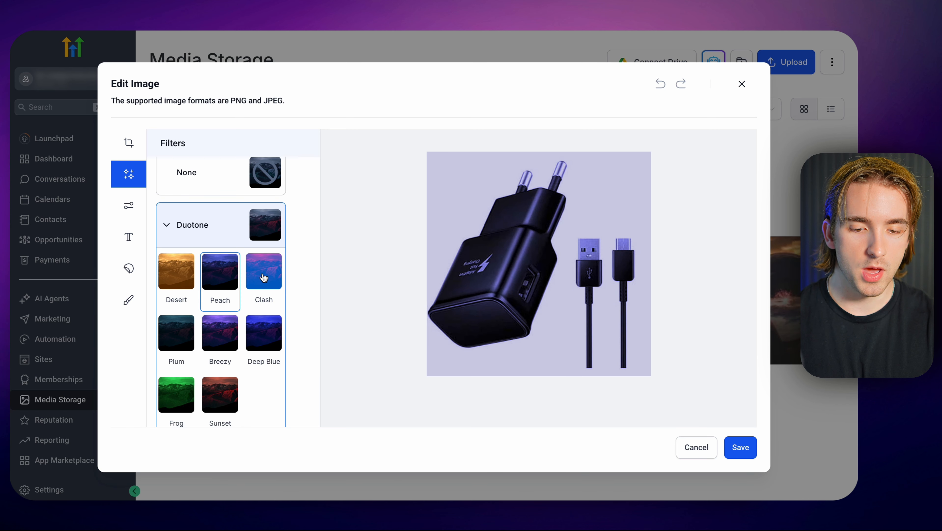
click(263, 279)
click(265, 333)
click(227, 330)
click(226, 283)
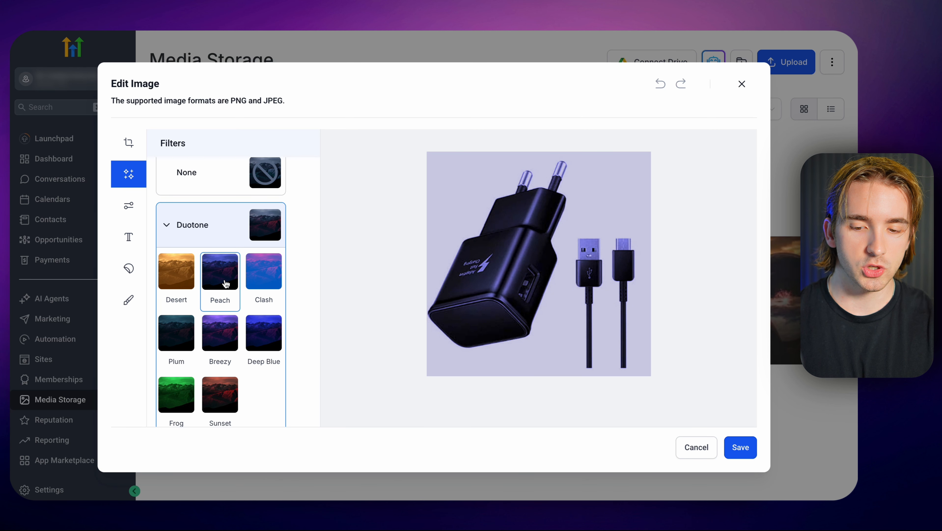
Adjust the image to brightness 5, contrast 48 and saturation 7, keeping blur at 0.
click(130, 209)
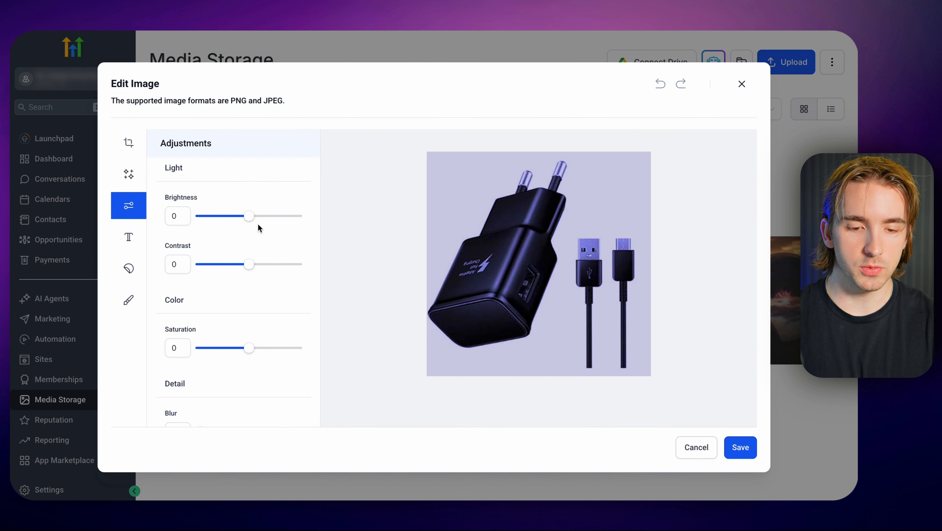
mouse_move(249, 216)
mouse_down()
mouse_move(227, 216)
mouse_move(321, 217)
mouse_move(220, 221)
mouse_move(250, 223)
mouse_up()
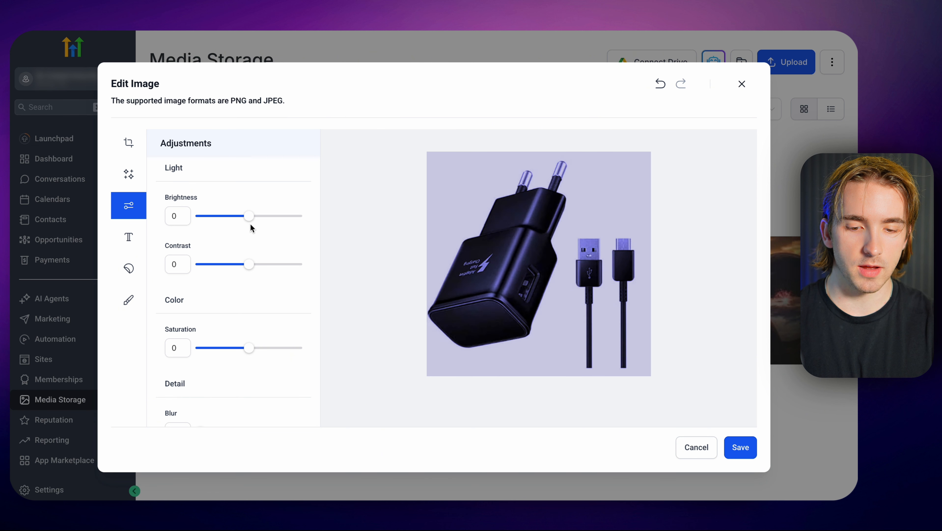
drag(250, 263, 273, 265)
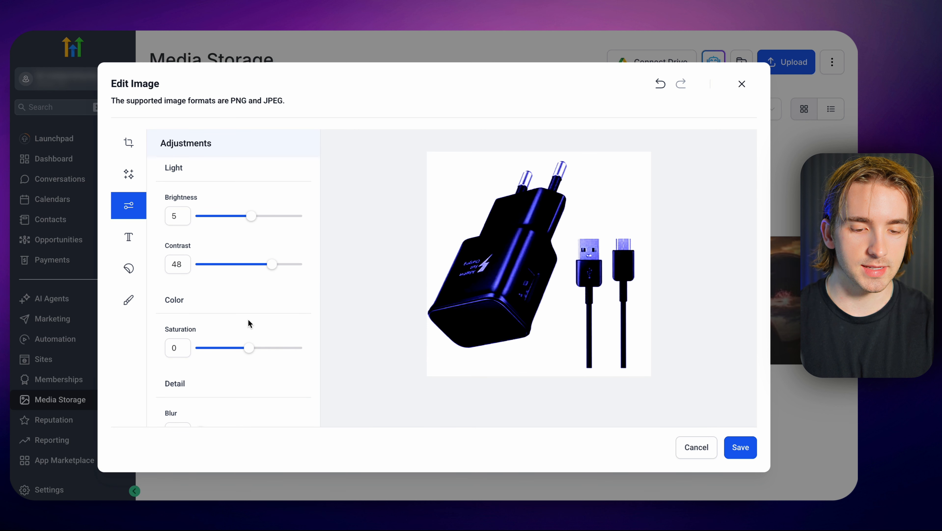
scroll(248, 323, down, 1)
drag(204, 411, 149, 413)
drag(250, 329, 220, 330)
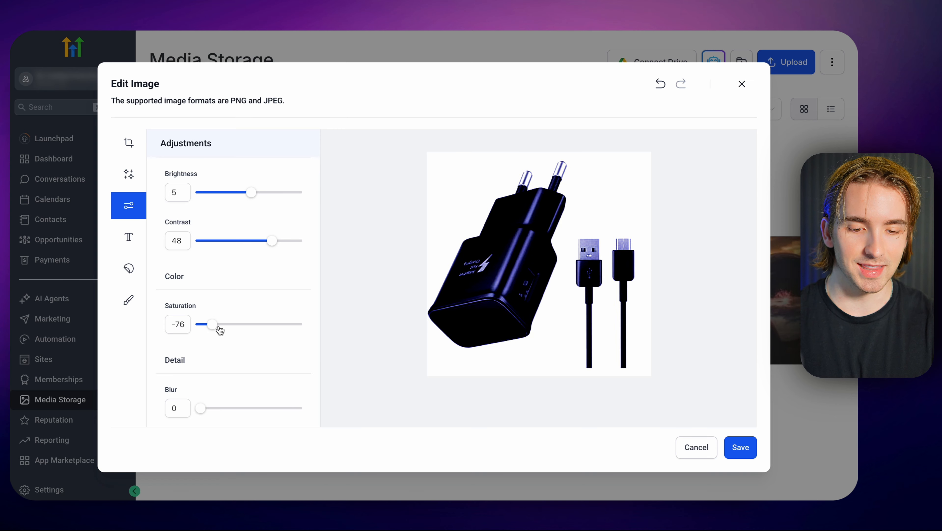
Add the text "Buy this product!" to the image and place it in the image's upper-left corner.
click(128, 239)
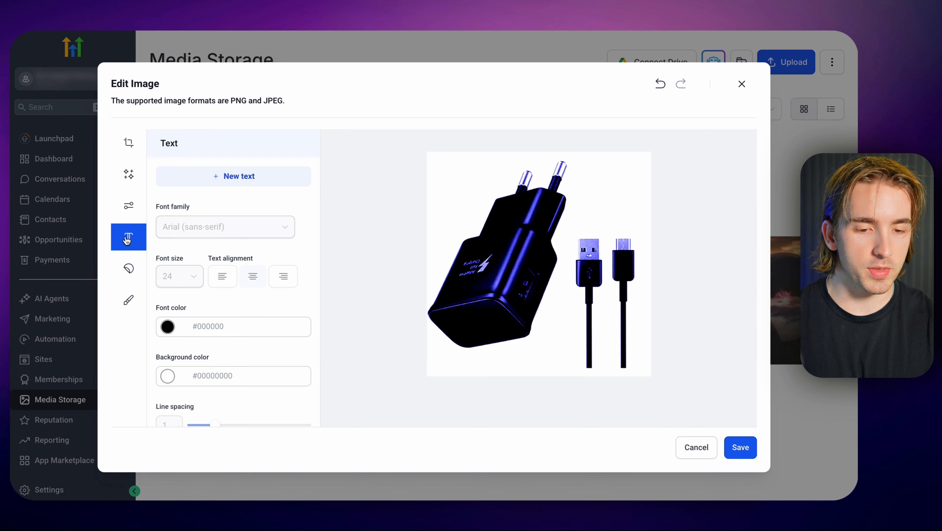
click(236, 181)
drag(531, 264, 532, 176)
double_click(531, 176)
text(Buy this produc)
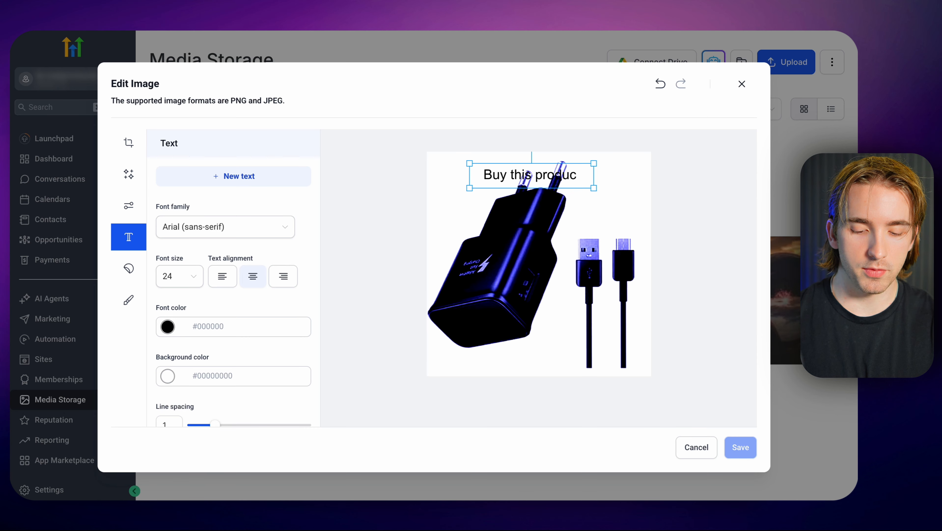
text(t!)
drag(559, 174, 502, 172)
click(510, 188)
click(515, 237)
Set the "Buy this product!" text to Times New Roman (serif) at font size 14.
click(198, 227)
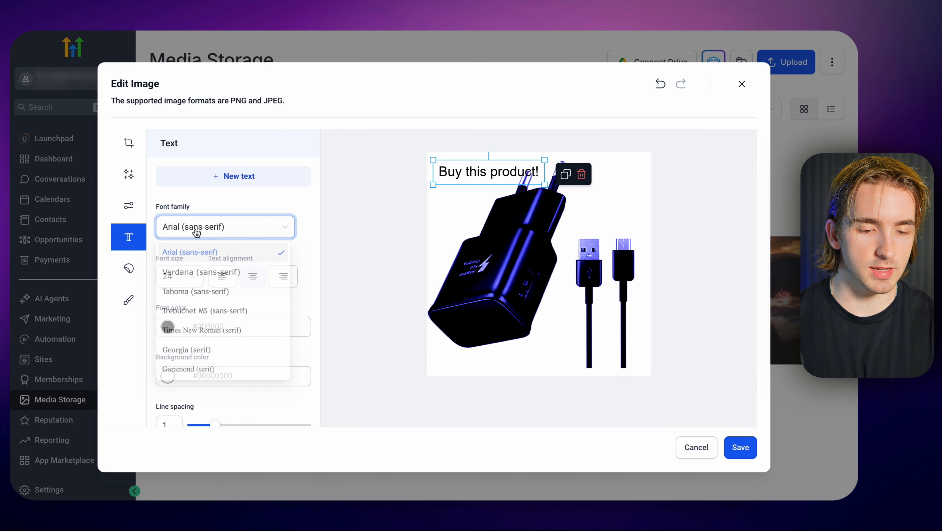
click(204, 333)
click(179, 276)
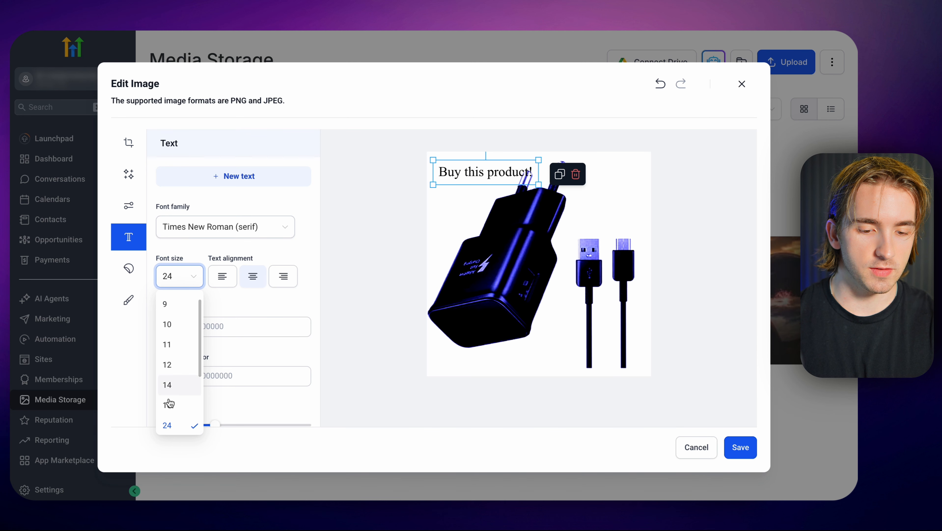
scroll(197, 401, down, 1)
click(183, 362)
Try left and right alignment on the text, return it to centered, and set its line spacing to 1.3.
click(222, 279)
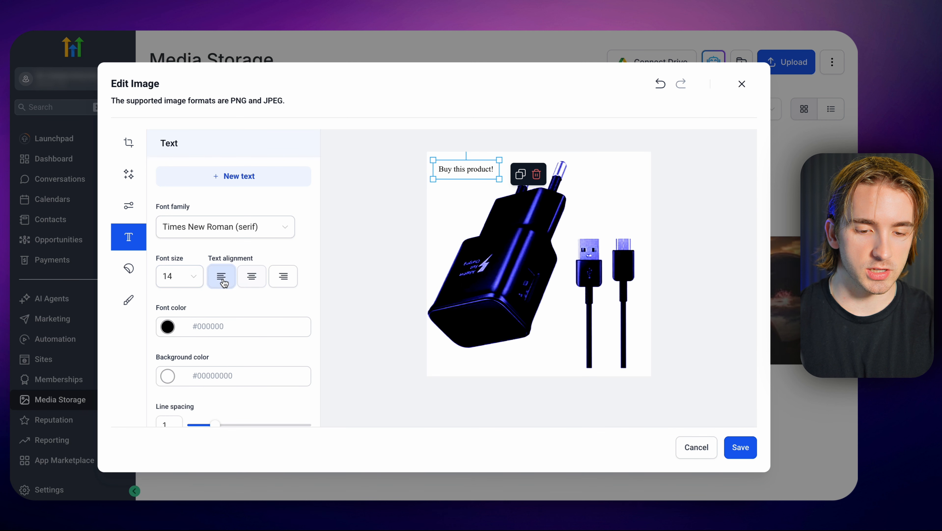
click(281, 276)
click(252, 275)
scroll(253, 281, down, 1)
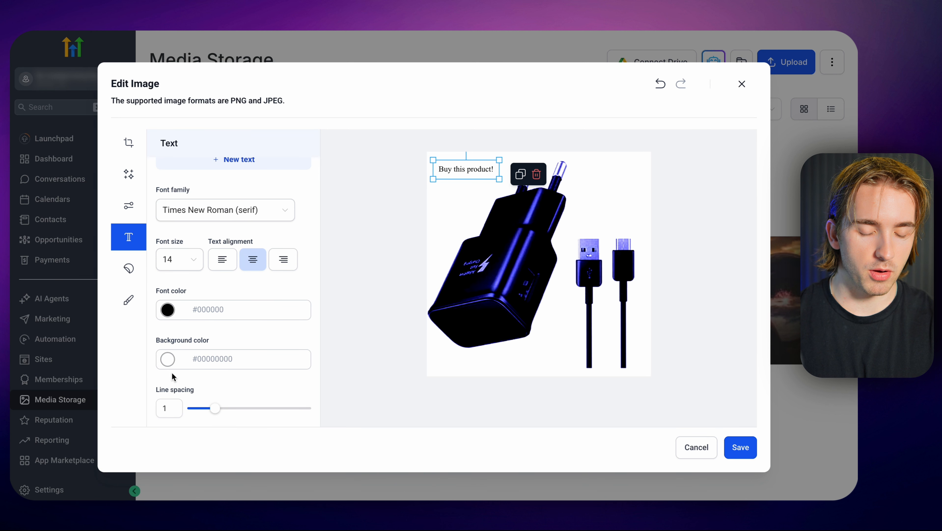
drag(210, 410, 230, 415)
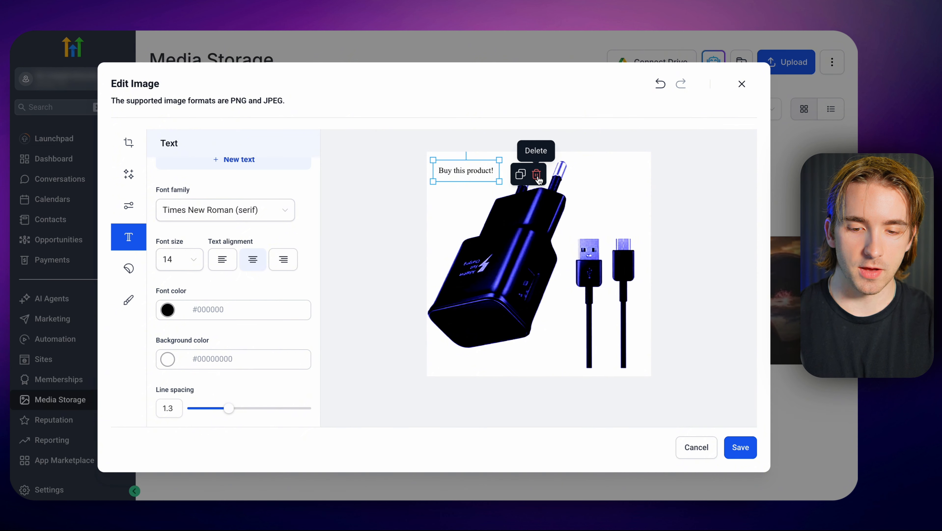
Replace the "Buy this product!" text with a duplicate, and reposition and rotate that copy beside the plug's prongs.
click(520, 174)
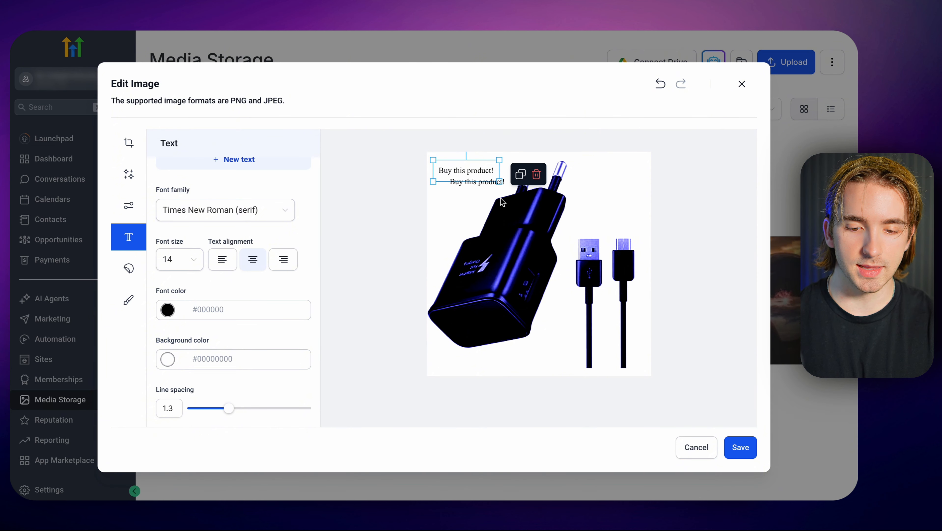
click(536, 173)
mouse_move(483, 182)
mouse_down()
mouse_move(532, 207)
mouse_move(509, 222)
mouse_move(486, 190)
mouse_up()
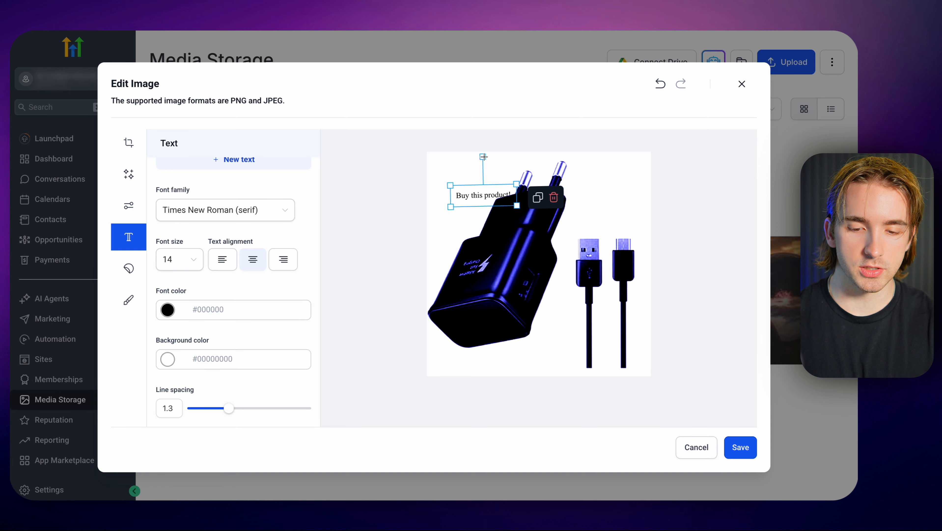
mouse_move(484, 156)
mouse_down()
mouse_move(529, 163)
mouse_move(440, 158)
mouse_move(525, 166)
mouse_move(483, 157)
mouse_up()
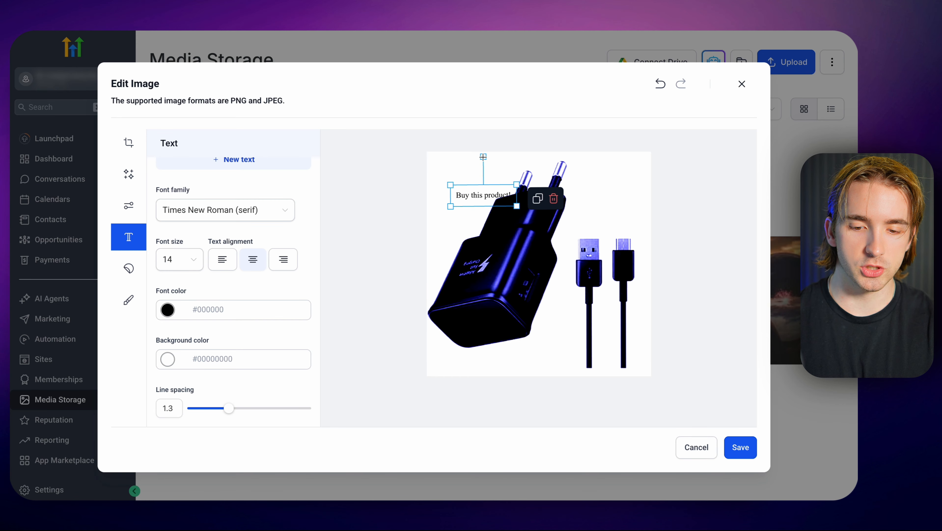
Delete the rotated "Buy this product!" text from beside the plug's prongs.
click(553, 198)
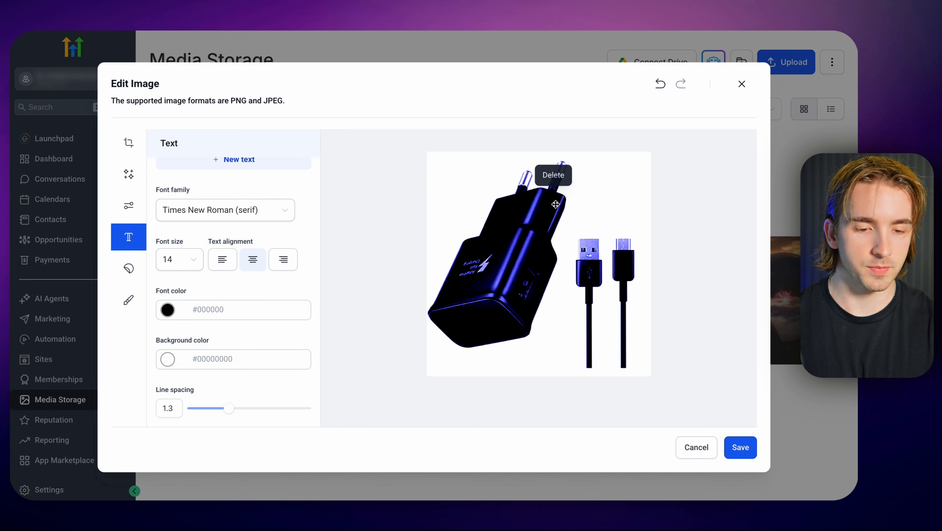
Add a six-pointed star shape sticker and place it over the plug's upper part, just below the prongs.
click(128, 272)
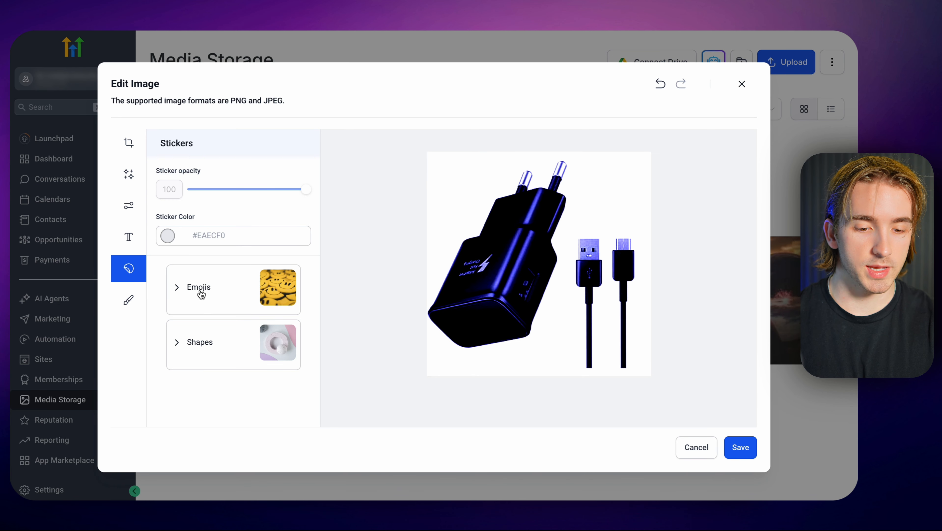
click(208, 351)
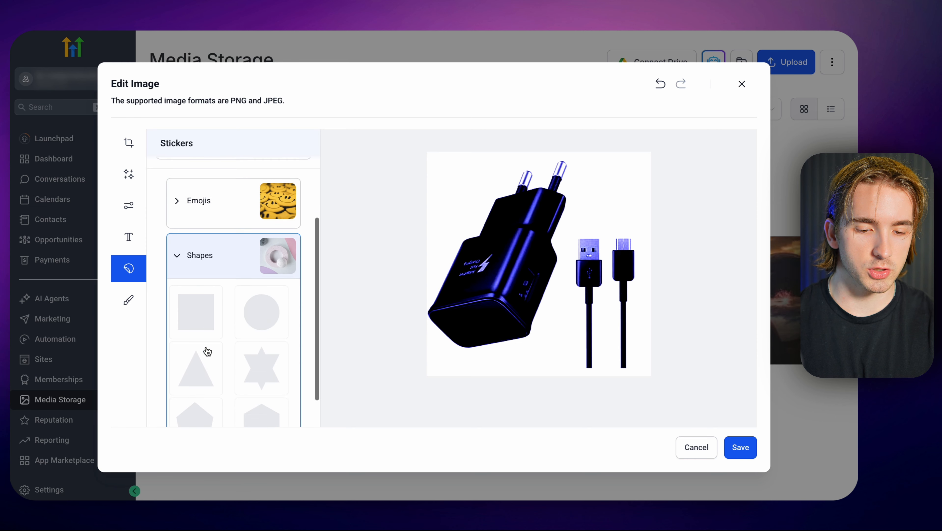
click(260, 334)
drag(543, 277, 508, 275)
scroll(238, 282, up, 2)
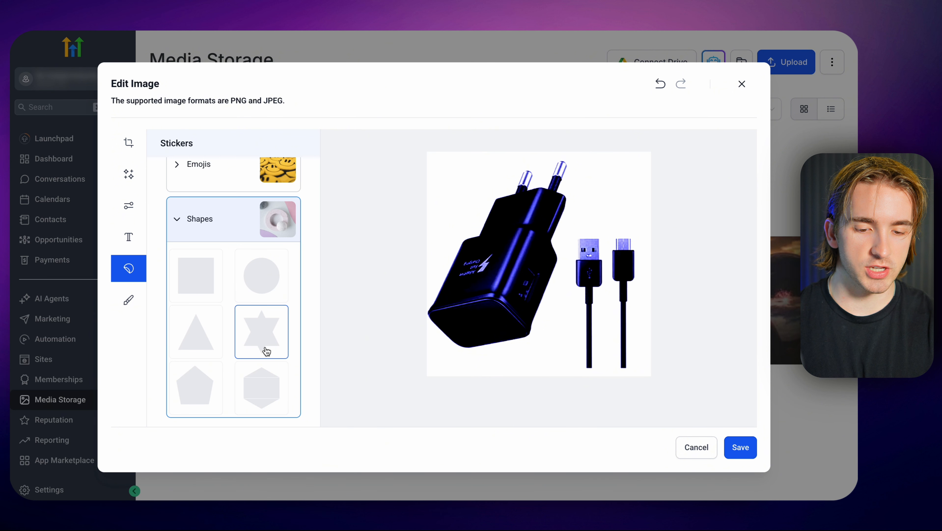
click(267, 351)
drag(541, 269, 516, 208)
Set the star sticker's color to dark blue #0037A4FF.
click(167, 235)
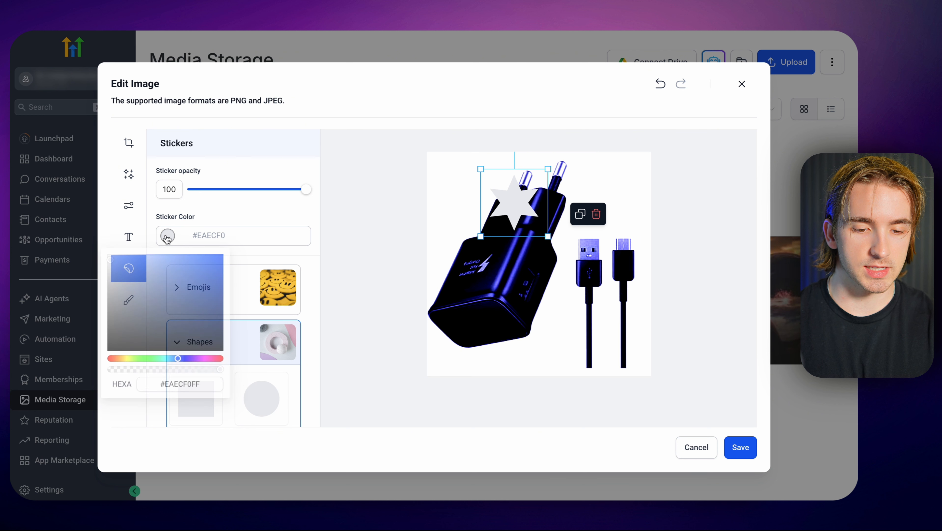
drag(174, 315, 260, 291)
click(310, 260)
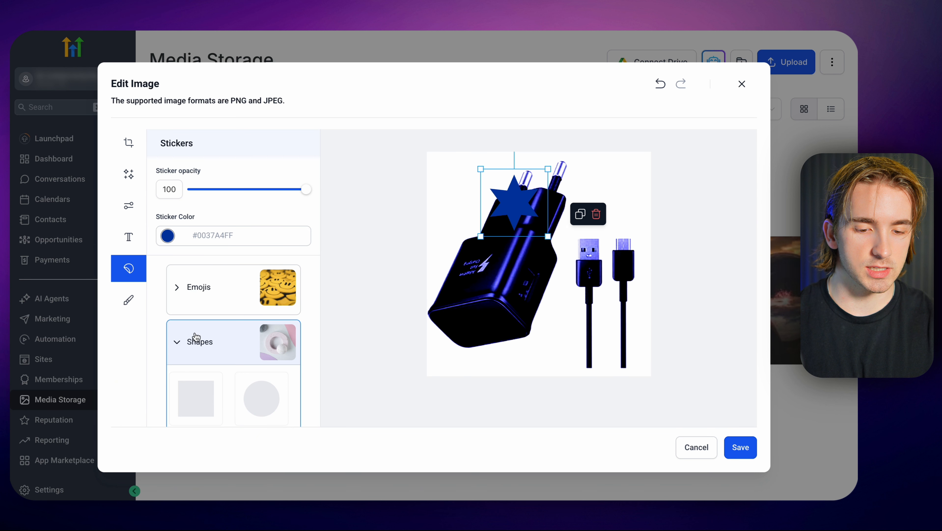
Add the star-eyed emoji sticker at opacity 100 and place it in the white area beside the blue star.
click(182, 344)
click(206, 297)
scroll(214, 331, down, 5)
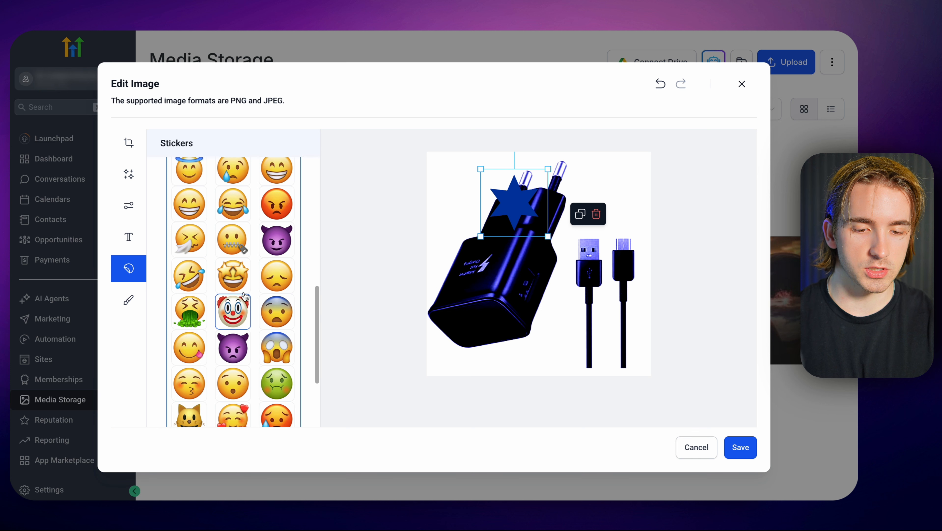
click(233, 275)
scroll(256, 260, up, 8)
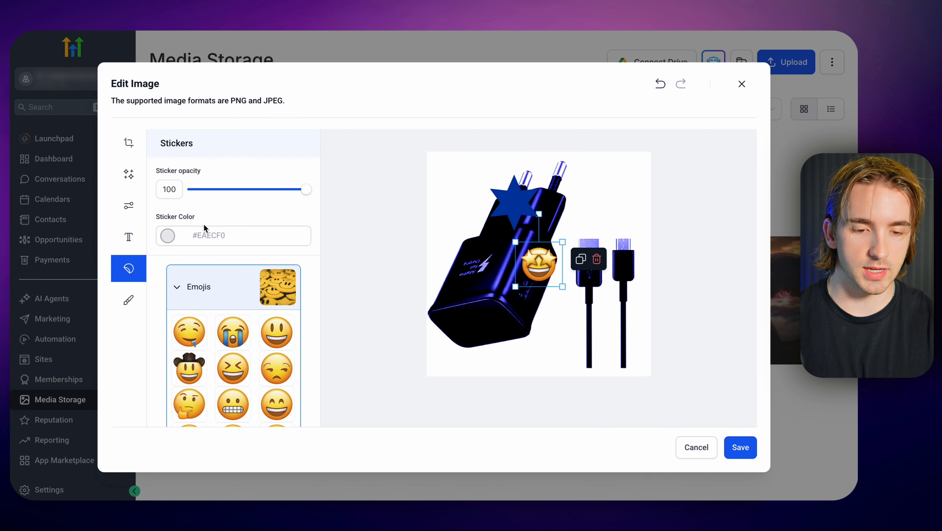
mouse_move(305, 191)
mouse_down()
mouse_move(206, 190)
mouse_move(314, 190)
mouse_up()
mouse_move(524, 266)
mouse_down()
mouse_move(461, 246)
mouse_move(443, 212)
mouse_up()
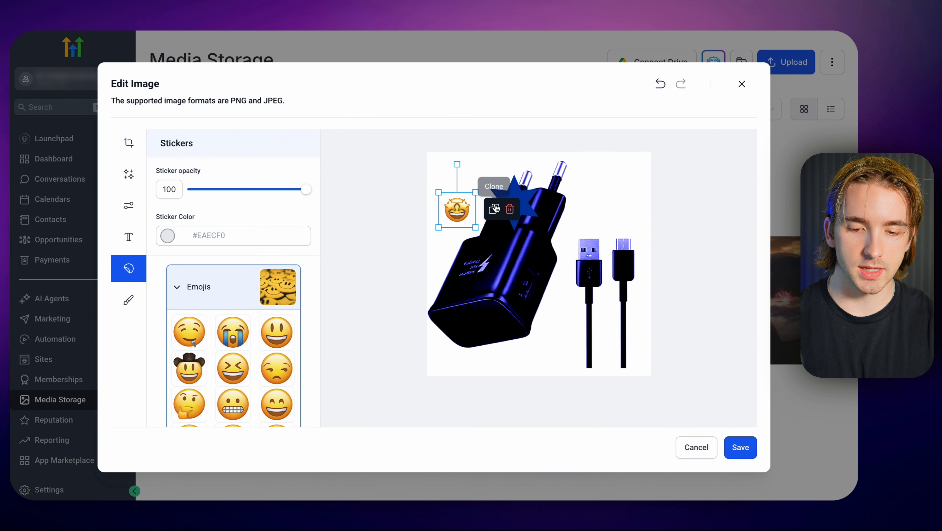
Delete the star-eyed emoji and blue star stickers from the image.
click(523, 209)
click(596, 214)
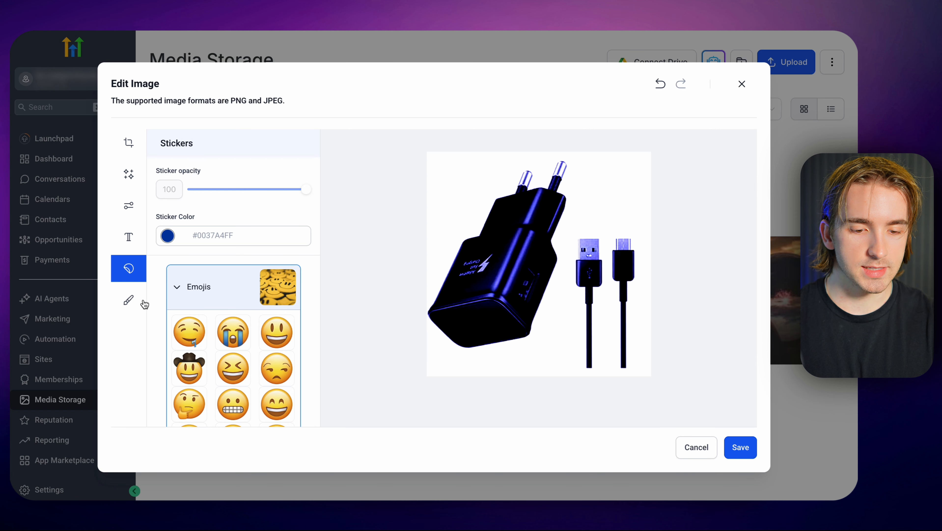
Paint a freehand red #FF0000FF swirl over the plug's upper part with the Brush, and undo the stroke.
click(126, 304)
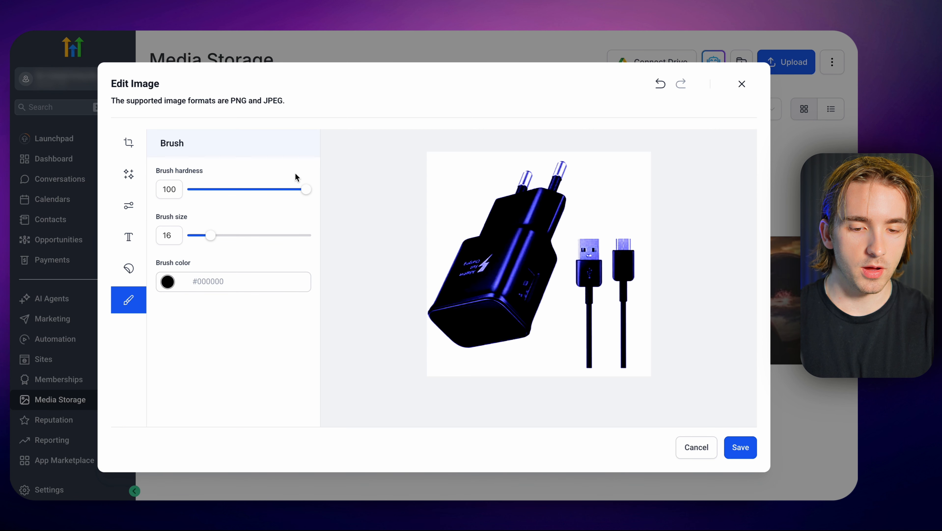
click(168, 282)
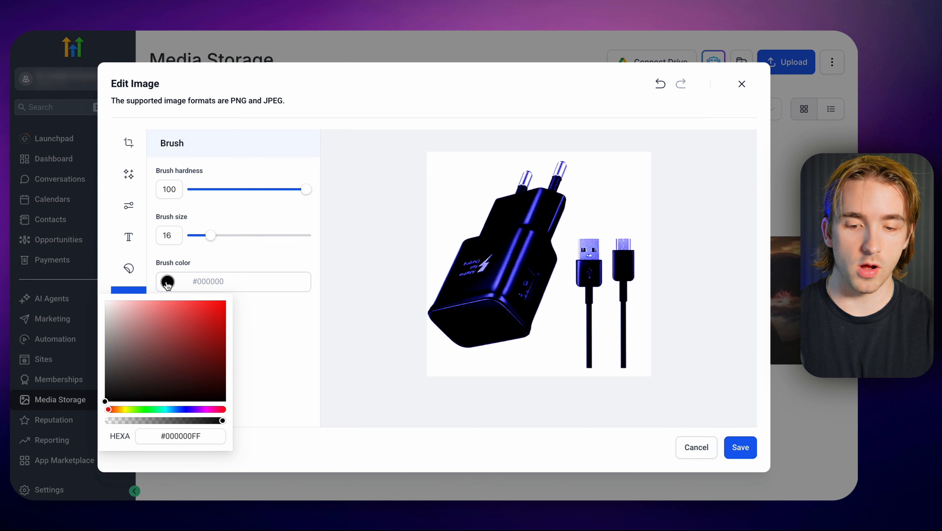
mouse_move(185, 329)
mouse_down()
mouse_move(196, 332)
mouse_move(246, 293)
mouse_up()
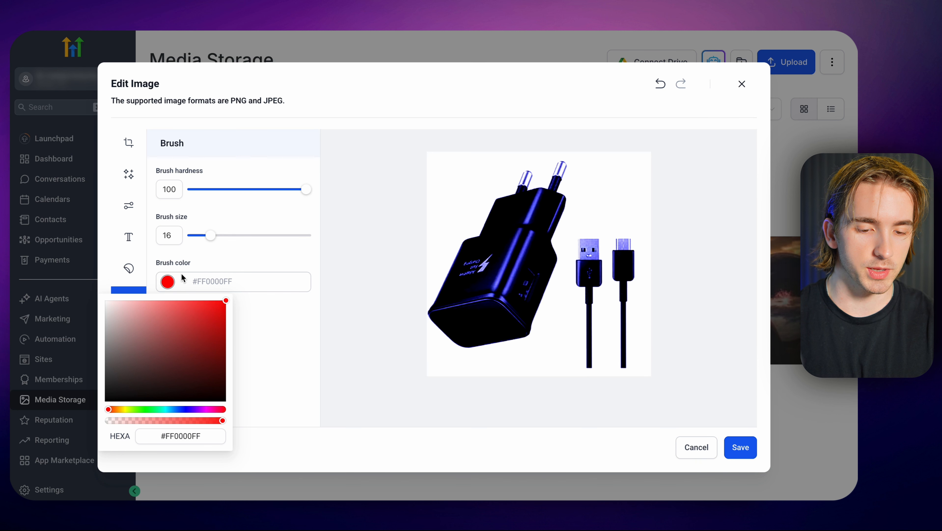
click(210, 257)
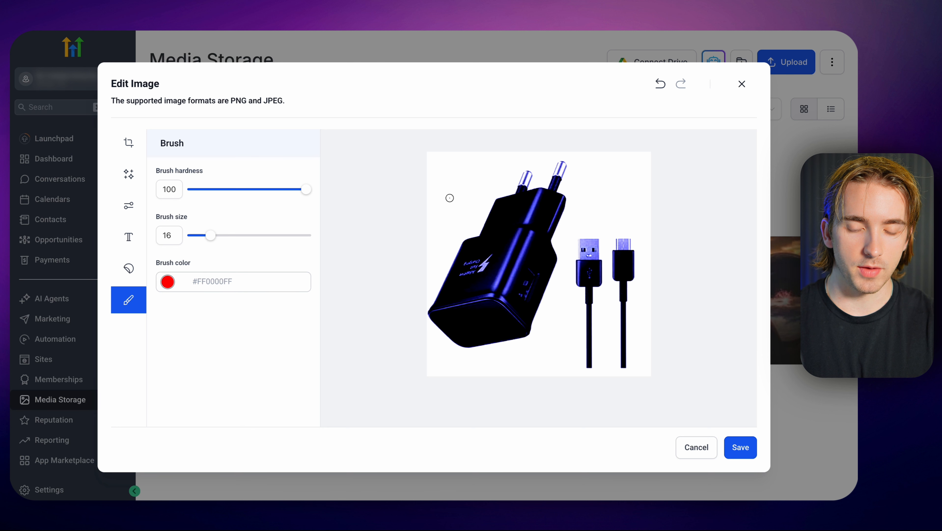
mouse_move(449, 197)
mouse_down()
mouse_move(489, 171)
mouse_move(521, 247)
mouse_move(483, 208)
mouse_up()
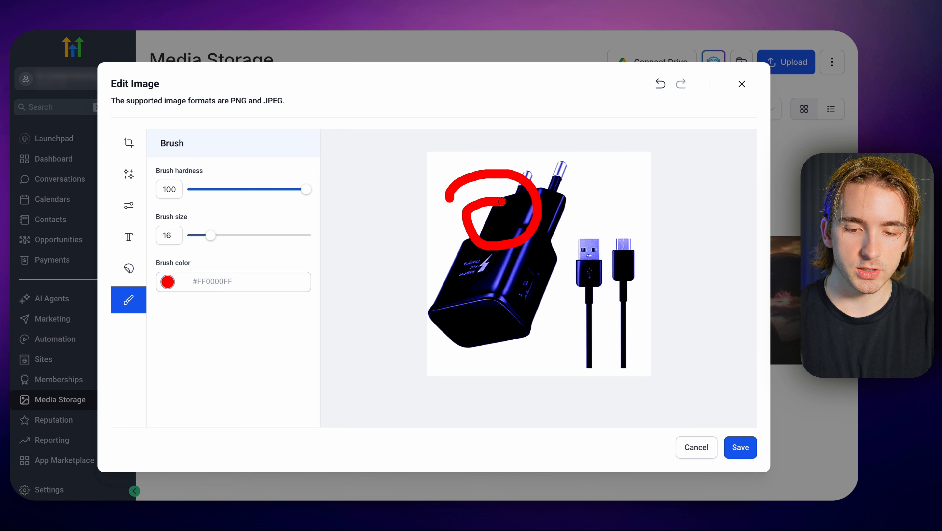
key(ctrl+z)
Set the brush hardness to 48, the brush size to 35 and the brush color to light red #FF9191FF.
click(166, 186)
drag(306, 189, 249, 196)
drag(210, 235, 233, 240)
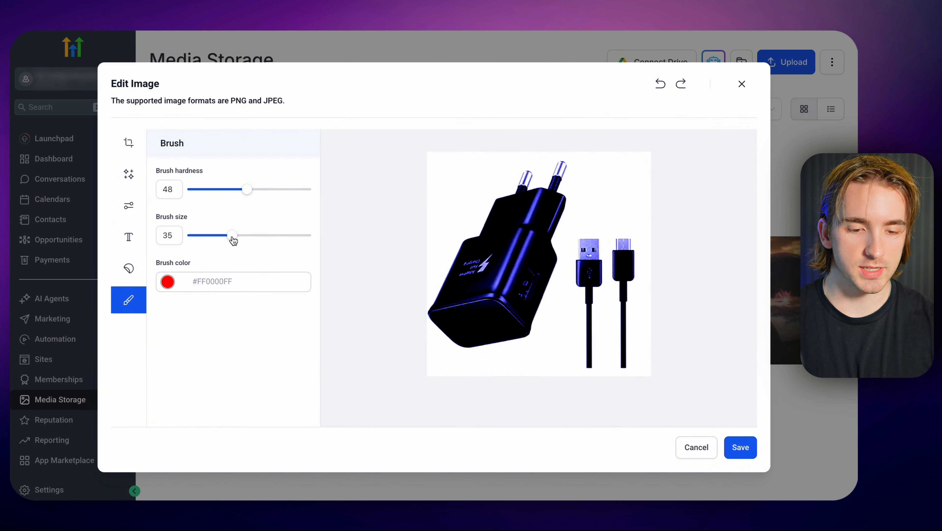
click(168, 283)
drag(194, 319, 157, 300)
Paint a looping light red brush stroke across the plug, try undo and redo on it, and undo the stroke.
mouse_move(431, 199)
mouse_down()
mouse_move(479, 196)
mouse_move(448, 225)
mouse_move(531, 175)
mouse_move(539, 270)
mouse_move(522, 232)
mouse_move(528, 219)
mouse_up()
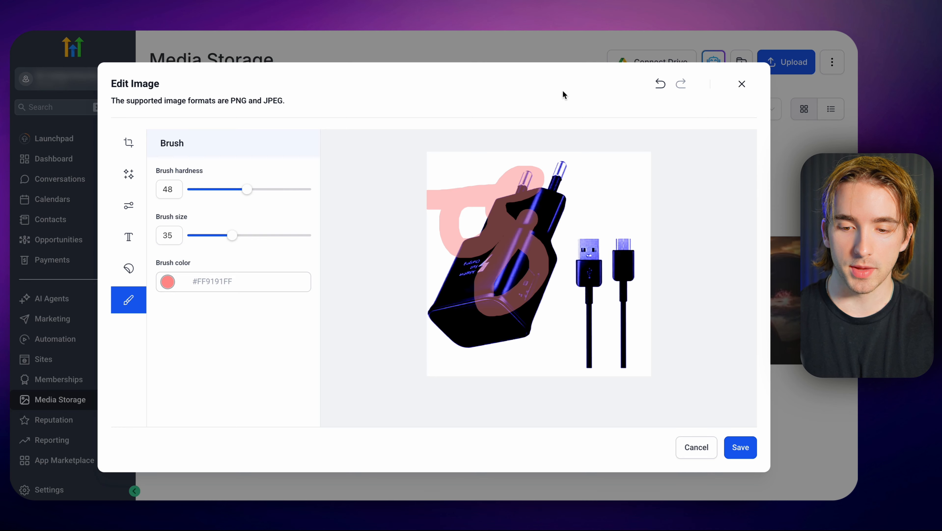
click(661, 84)
click(680, 84)
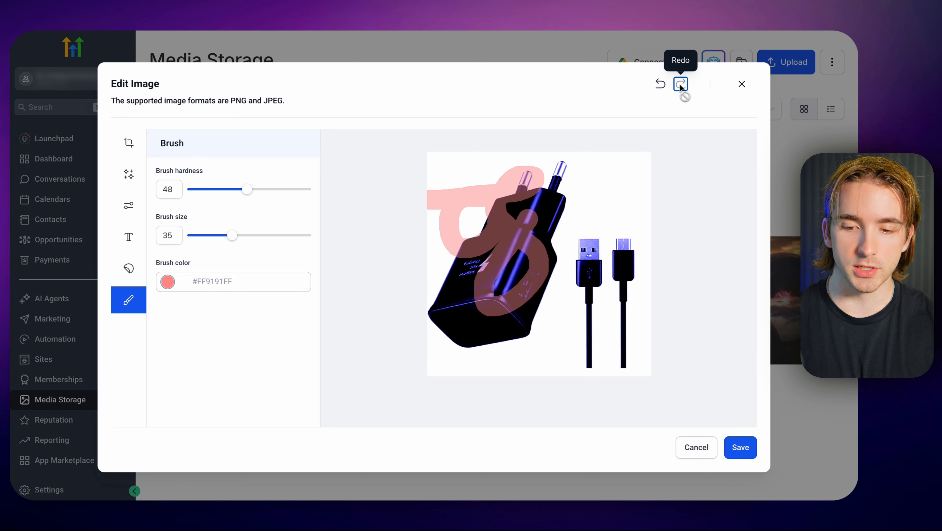
click(661, 86)
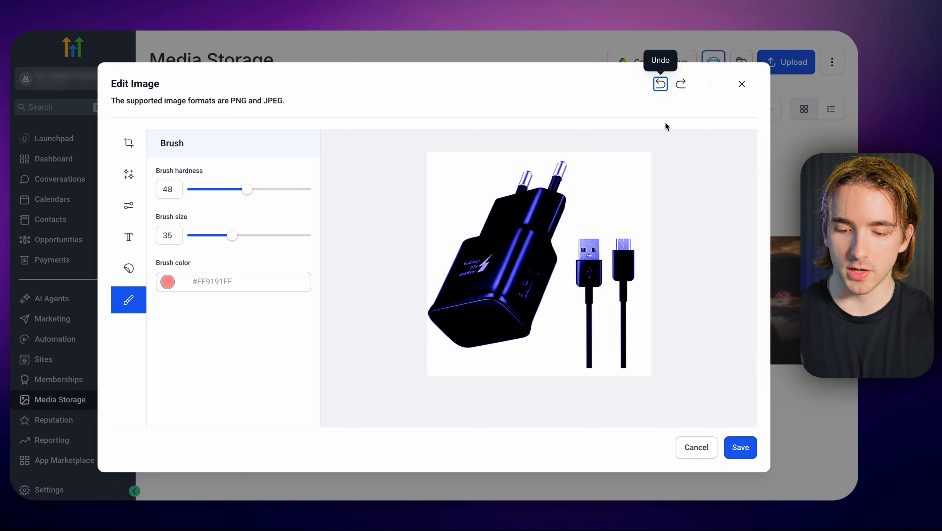
Start saving the edited image to the media library and replace its name with one beginning "Edi".
click(740, 447)
click(391, 253)
triple_click(391, 254)
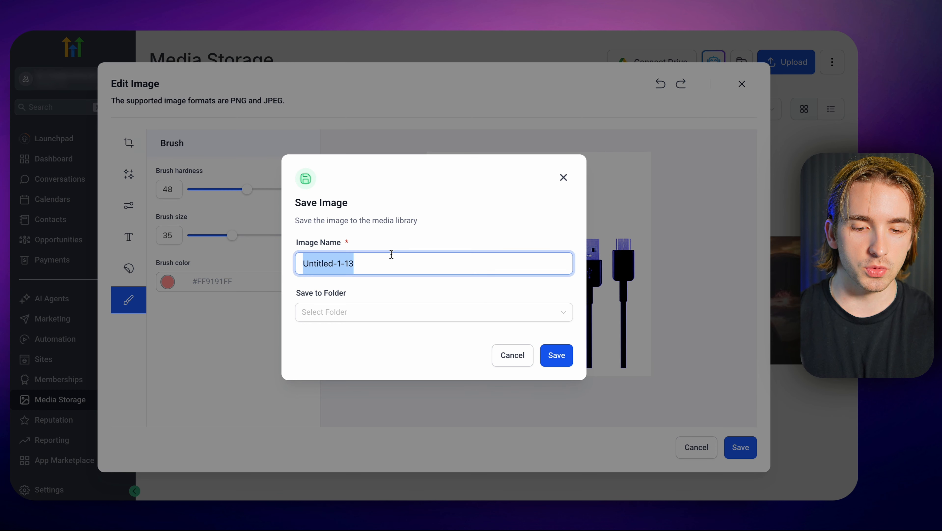
text(Edi)
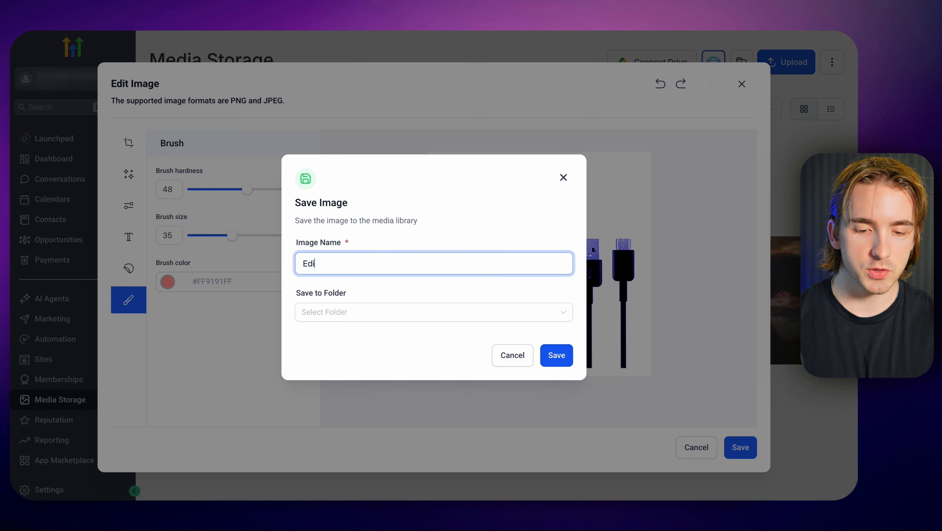